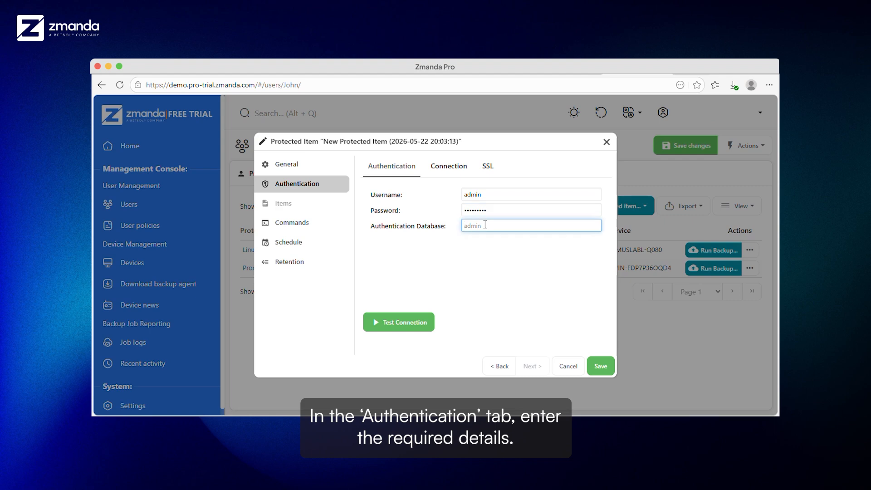
Set the authentication database to admin and configure a Direct Connection with the server host and port 27017.
{"action": "type", "text": "admin"}
{"action": "left_click", "coordinate": [444, 171]}
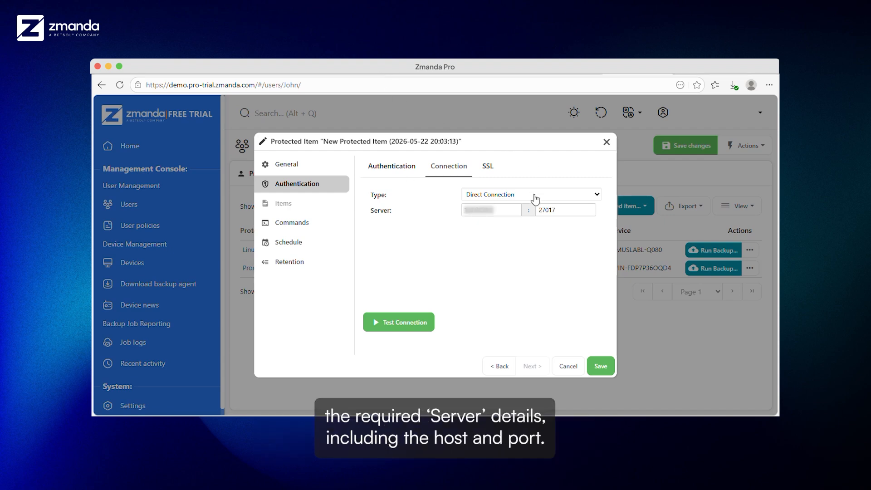
{"action": "left_click", "coordinate": [535, 195]}
{"action": "left_click", "coordinate": [535, 198]}
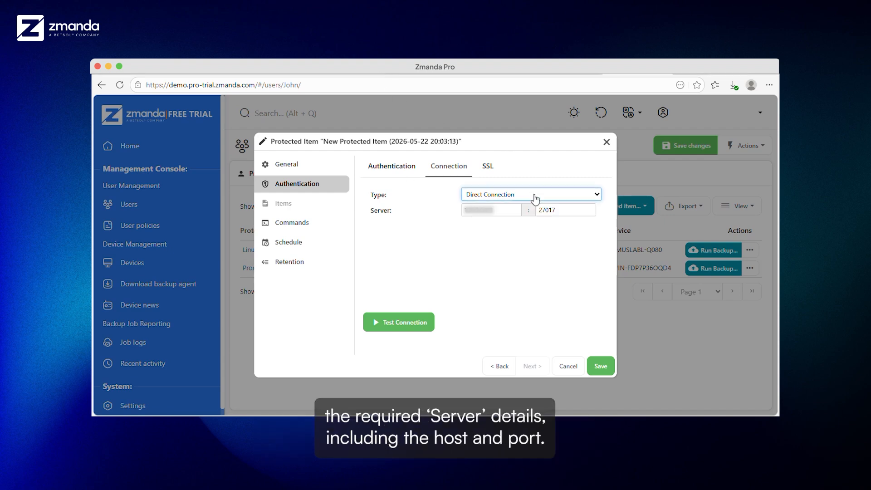
Leave all SSL options disabled and test the MongoDB connection.
{"action": "left_click", "coordinate": [486, 167]}
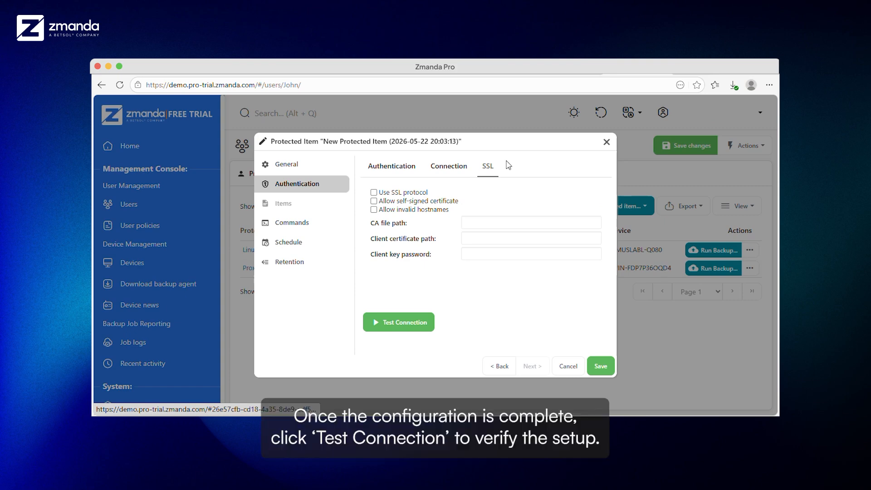
{"action": "left_click", "coordinate": [392, 323]}
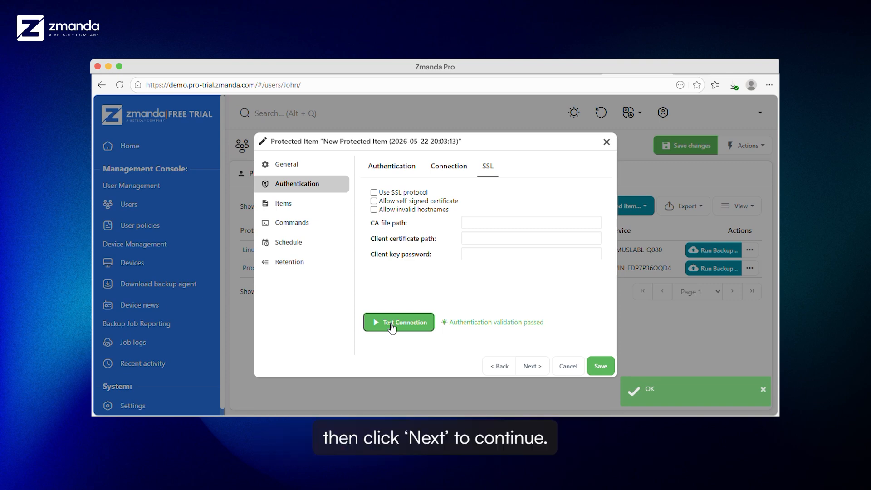
{"action": "left_click", "coordinate": [540, 368]}
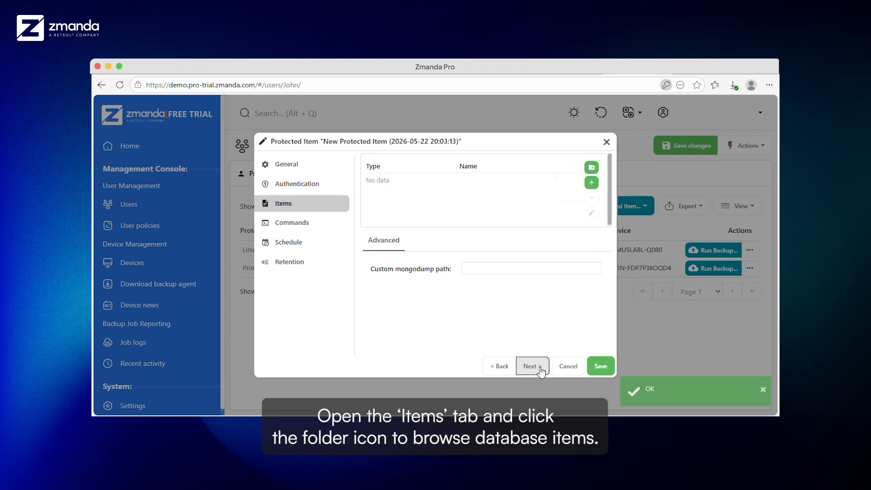
Browse the database items and select All database items (admin, config and local) for protection.
{"action": "left_click", "coordinate": [592, 168]}
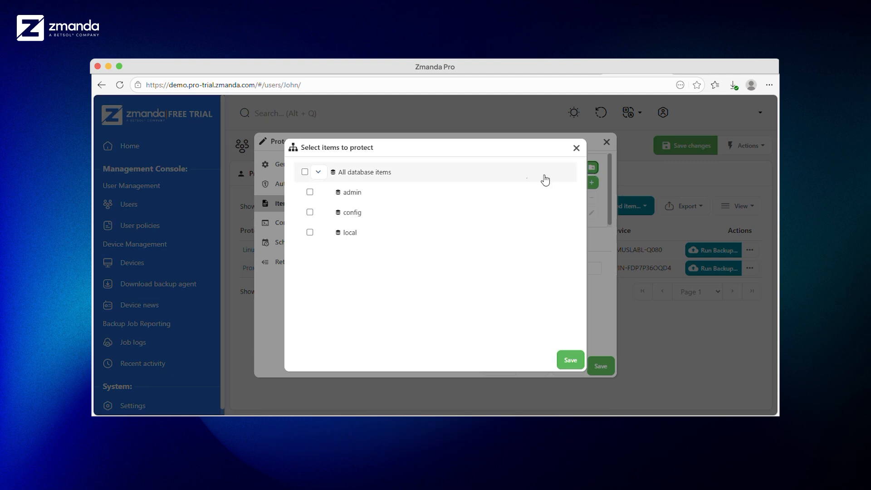
{"action": "left_click", "coordinate": [305, 172]}
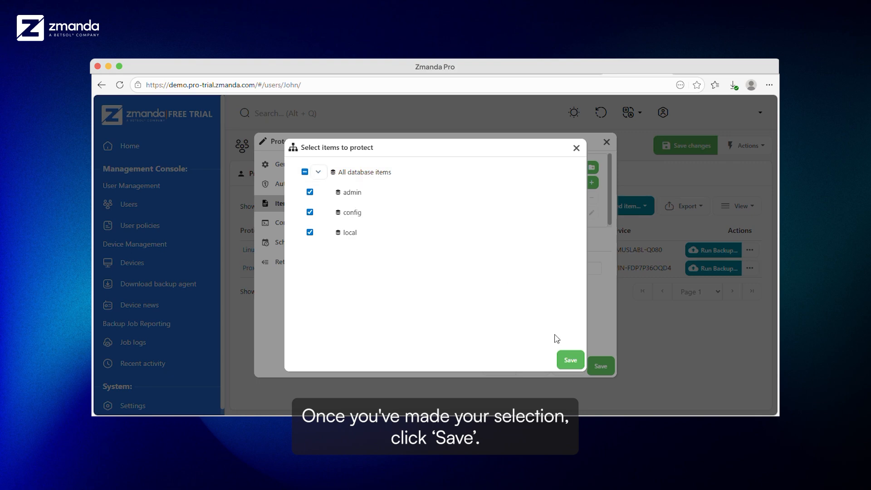
{"action": "left_click", "coordinate": [570, 361]}
{"action": "left_click", "coordinate": [531, 368]}
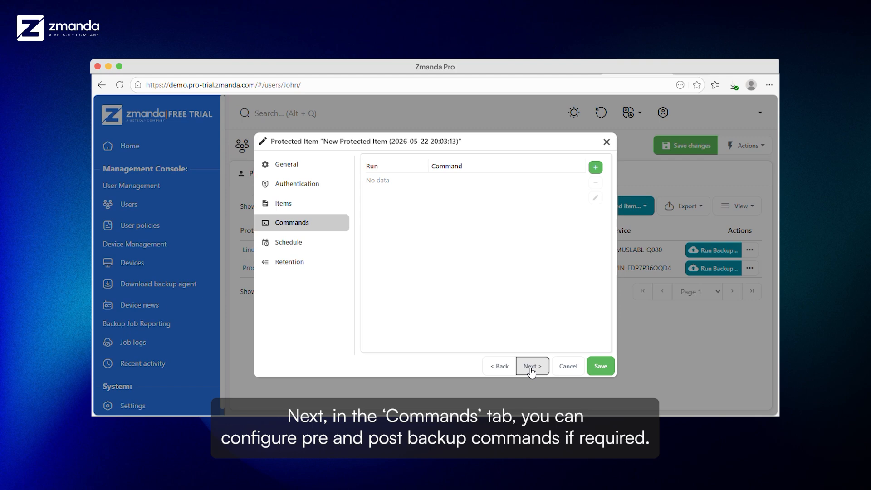
Add a backup schedule to Zmanda Cloud Storage that runs daily at hour 11, without adding any pre or post backup commands.
{"action": "left_click", "coordinate": [531, 368]}
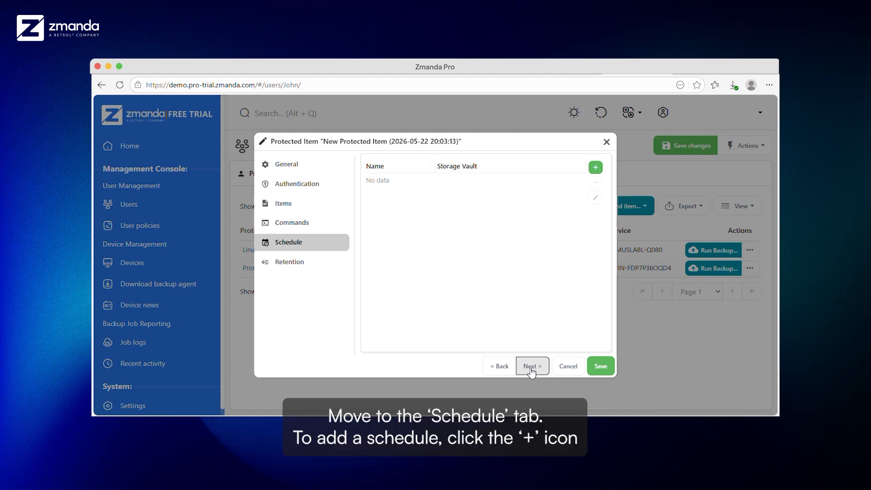
{"action": "left_click", "coordinate": [597, 169]}
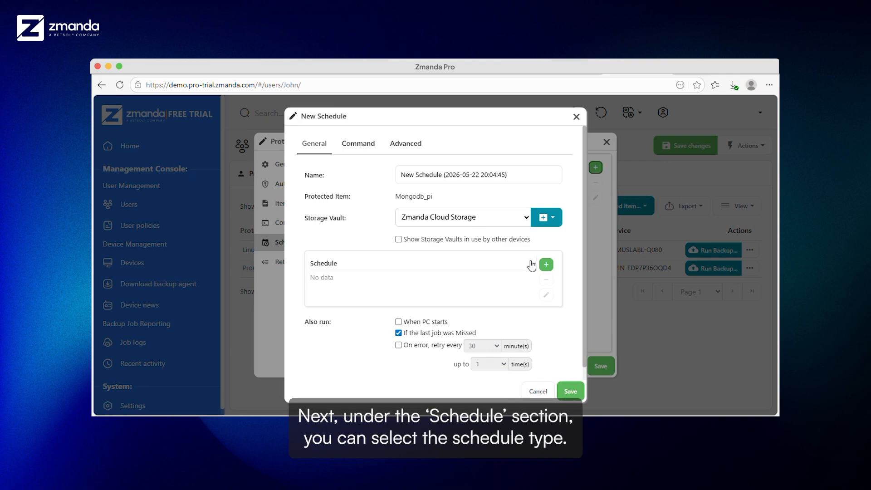
{"action": "left_click", "coordinate": [546, 265]}
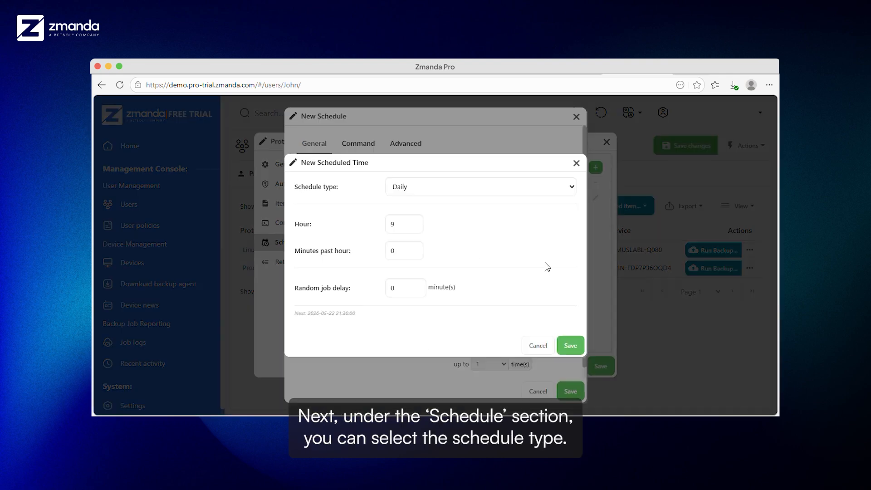
{"action": "double_click", "coordinate": [394, 224]}
{"action": "type", "text": "9"}
{"action": "key", "text": "BackSpace"}
{"action": "type", "text": "11"}
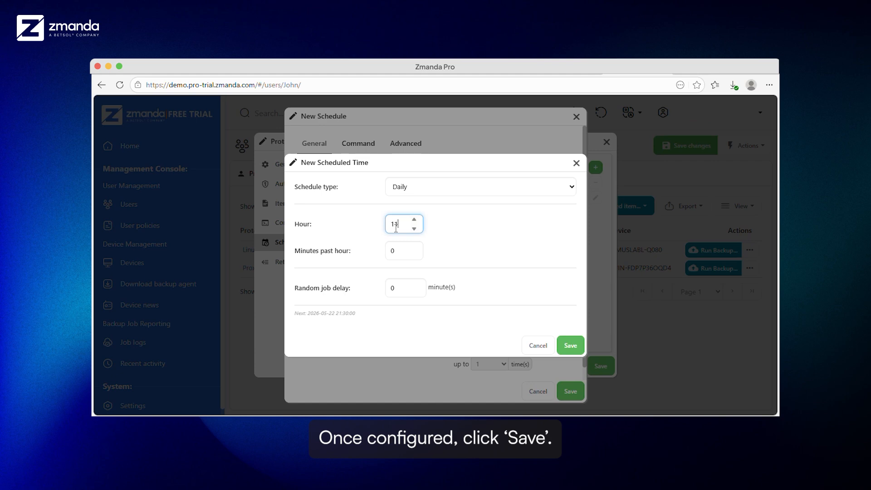
{"action": "left_click", "coordinate": [570, 345]}
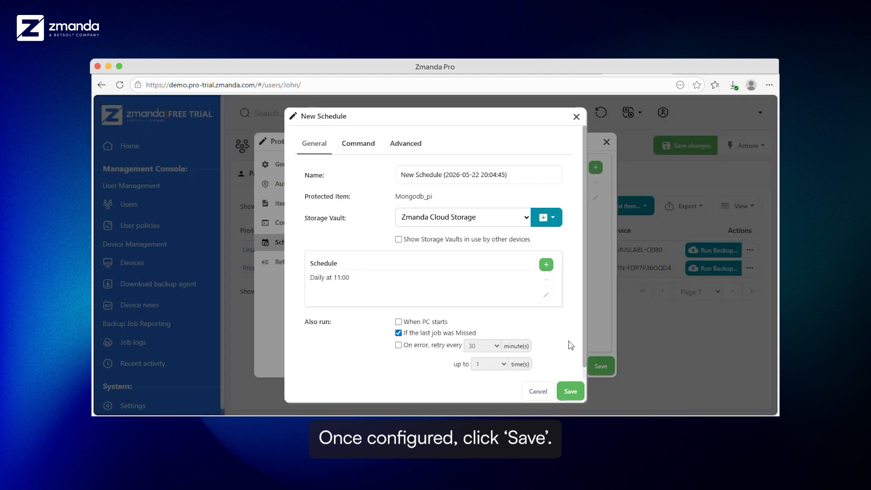
{"action": "left_click", "coordinate": [570, 391]}
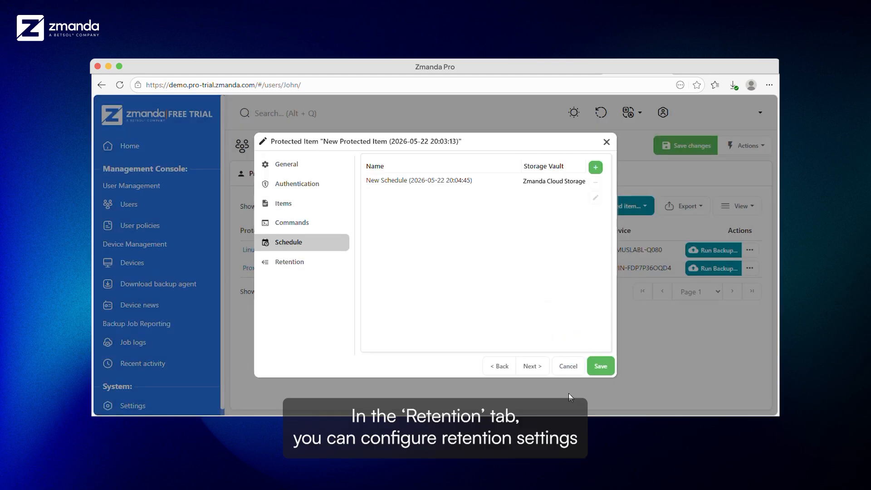
Keep the default retention policy for Zmanda Cloud Storage and save the protected item.
{"action": "left_click", "coordinate": [312, 264]}
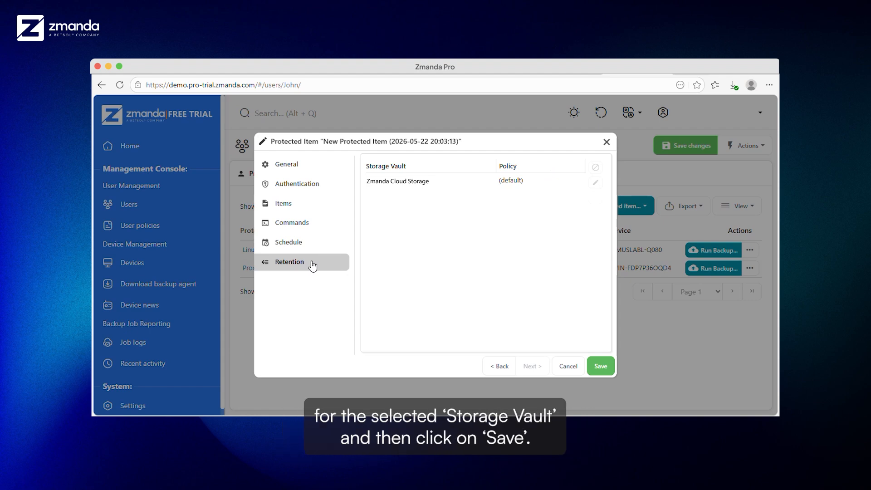
{"action": "left_click", "coordinate": [599, 370]}
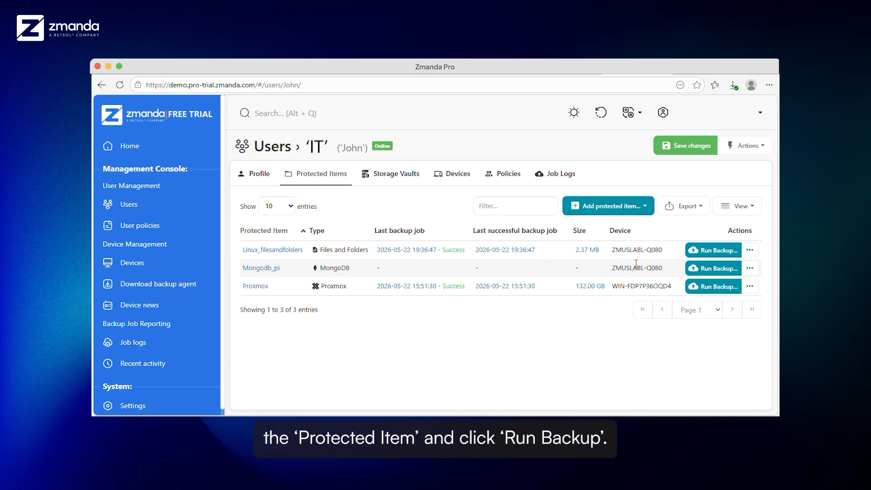
Run a backup of the Mongodb_pi protected item to the Zmanda Cloud Storage vault.
{"action": "left_click", "coordinate": [693, 267]}
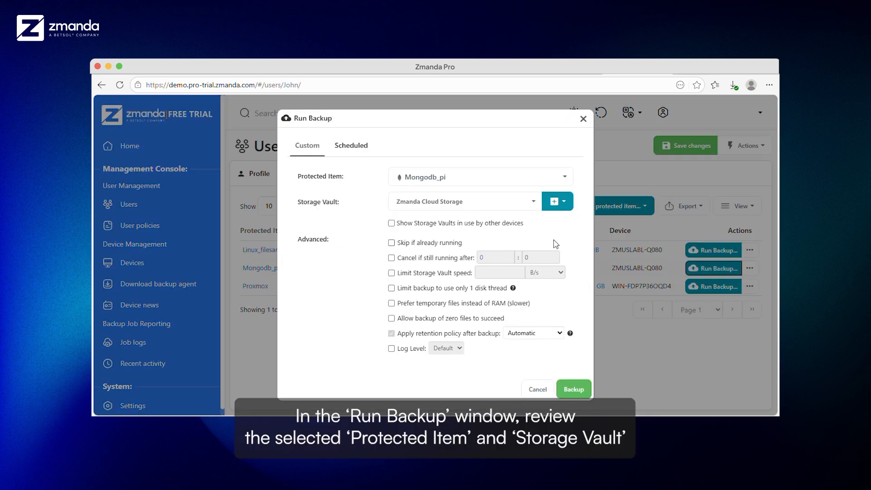
{"action": "left_click", "coordinate": [498, 207]}
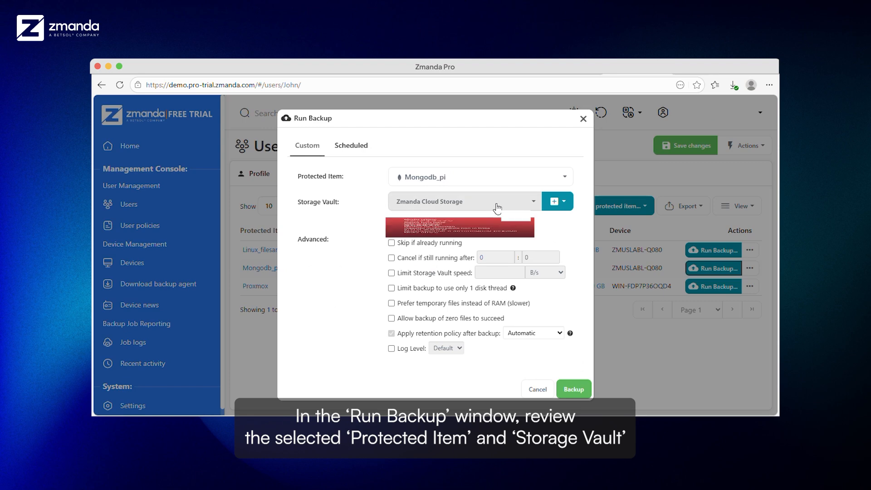
{"action": "left_click", "coordinate": [498, 207]}
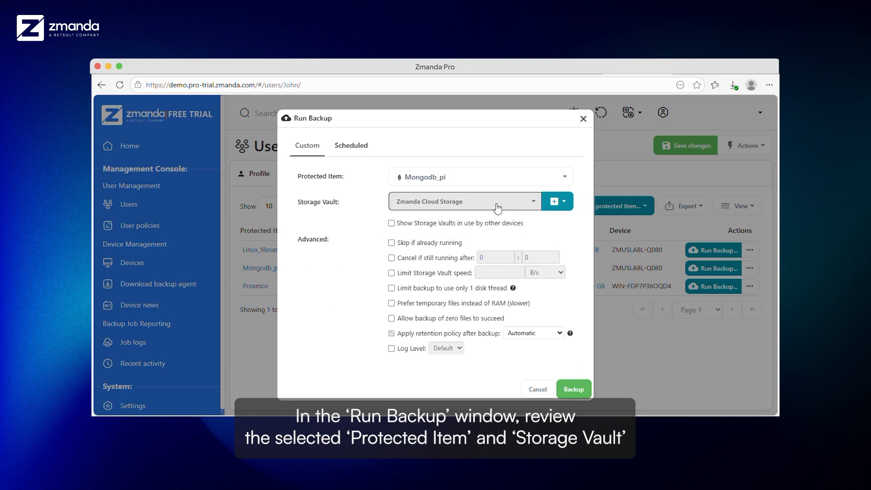
{"action": "left_click", "coordinate": [569, 390]}
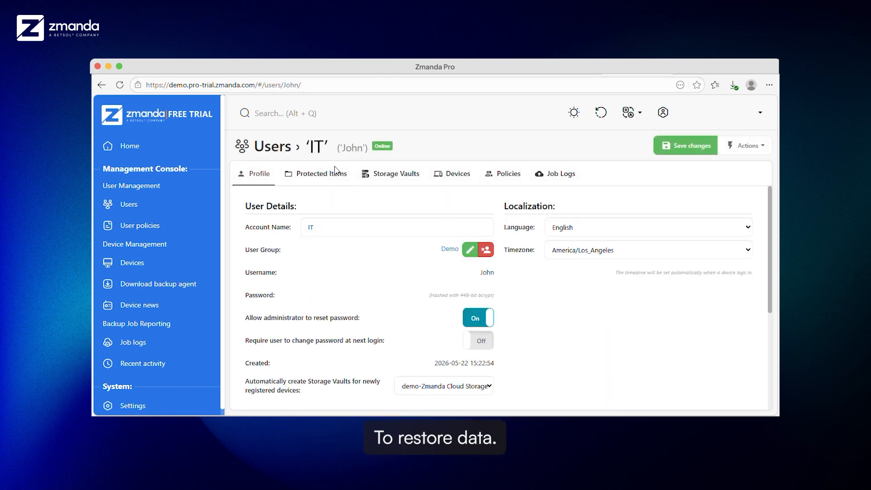
Start a restore on the device ZMUSLABL-Q080 using Zmanda Cloud Storage as the source vault.
{"action": "left_click", "coordinate": [448, 177]}
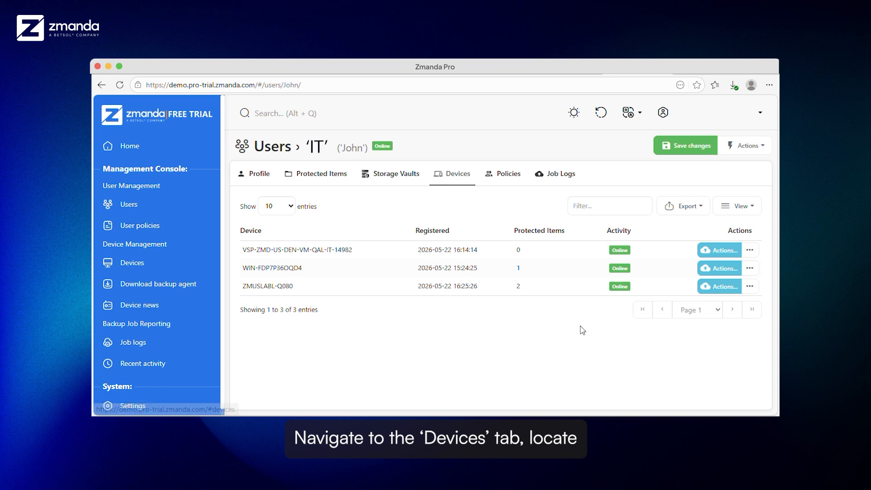
{"action": "left_click", "coordinate": [705, 292]}
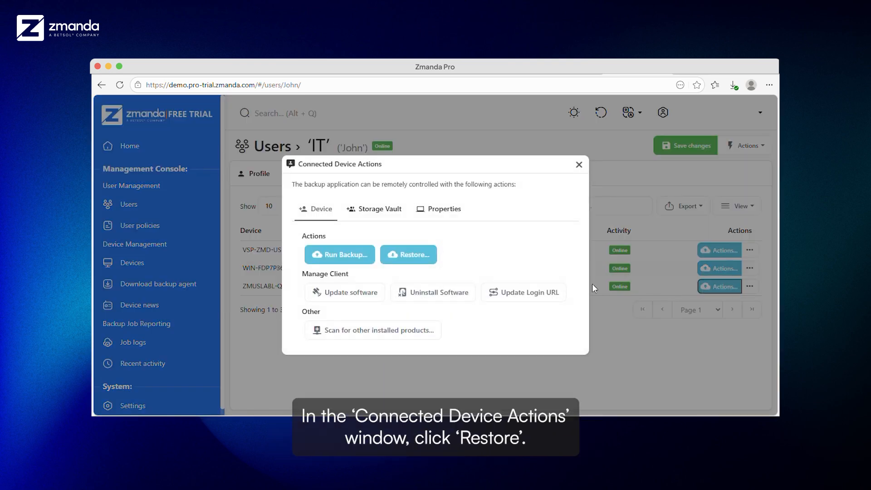
{"action": "left_click", "coordinate": [422, 255]}
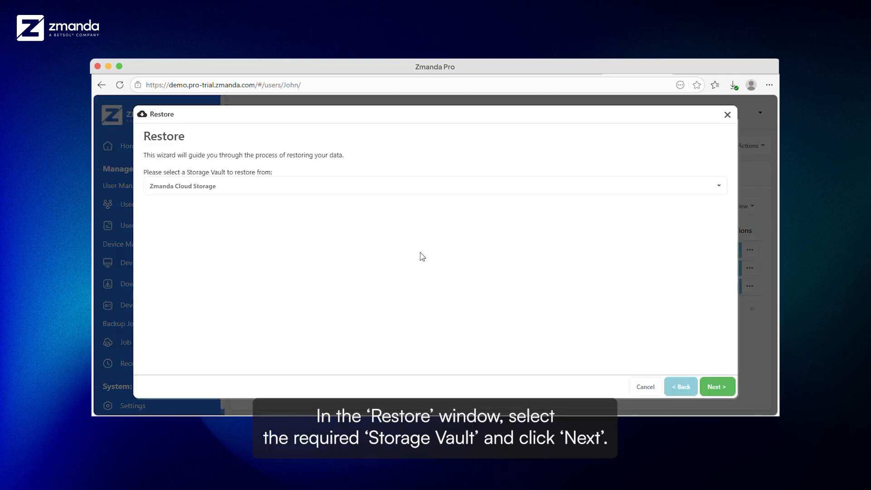
{"action": "left_click", "coordinate": [722, 389]}
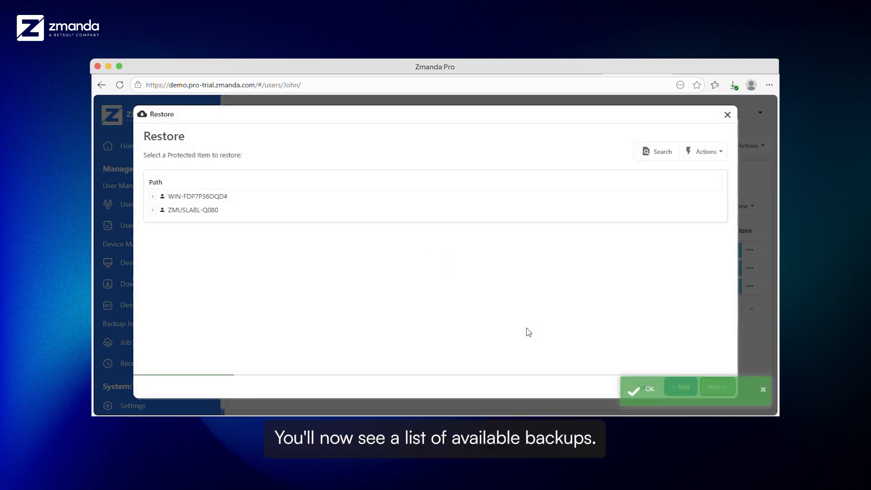
{"action": "left_click", "coordinate": [153, 210]}
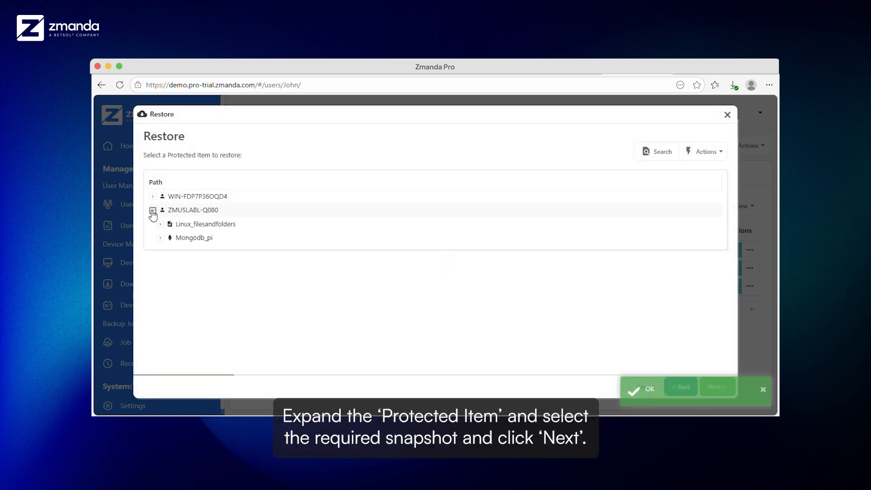
{"action": "left_click", "coordinate": [160, 237]}
{"action": "left_click", "coordinate": [178, 252]}
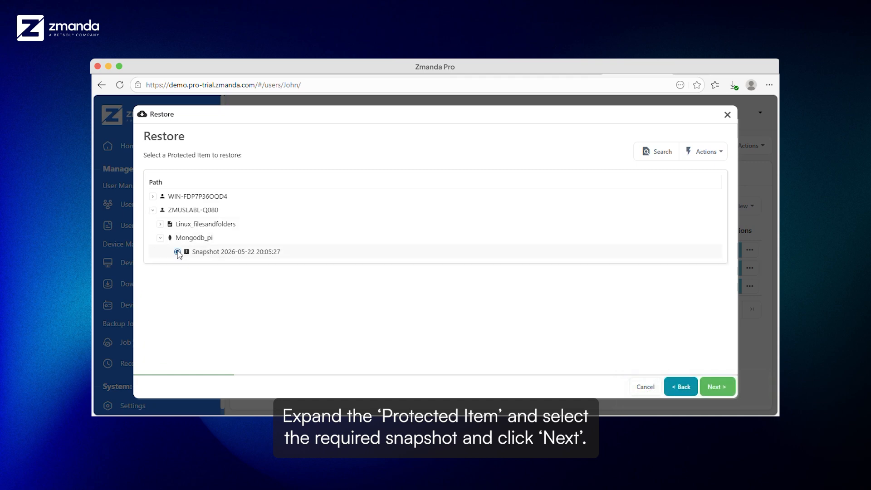
{"action": "left_click", "coordinate": [716, 386]}
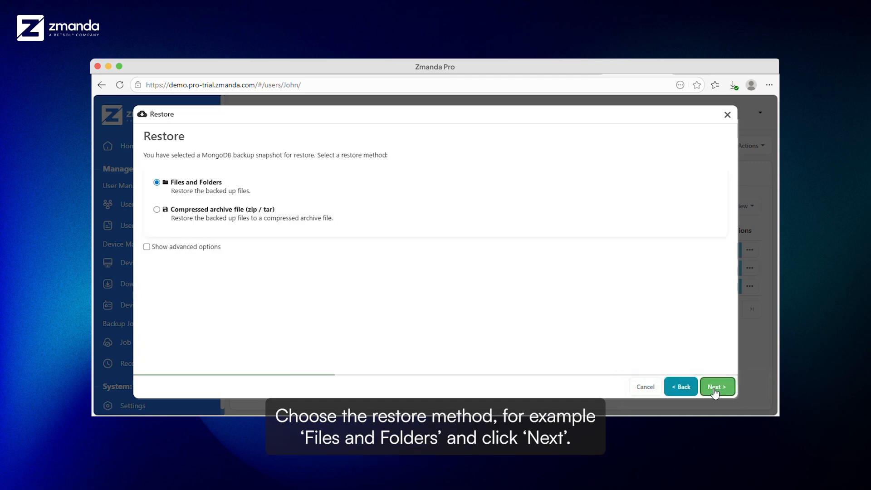
Show the advanced restore options and restore all items as Files and Folders to /home, overwriting only if the restored file is different.
{"action": "left_click", "coordinate": [146, 246]}
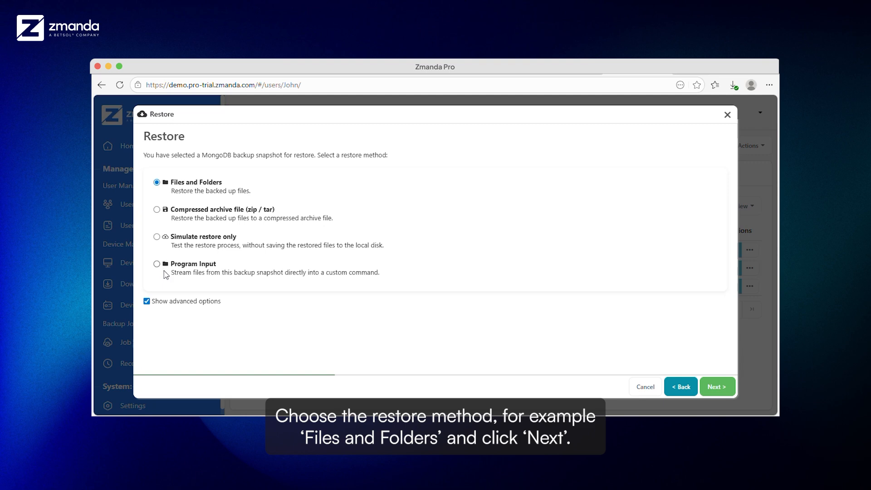
{"action": "left_click", "coordinate": [721, 394]}
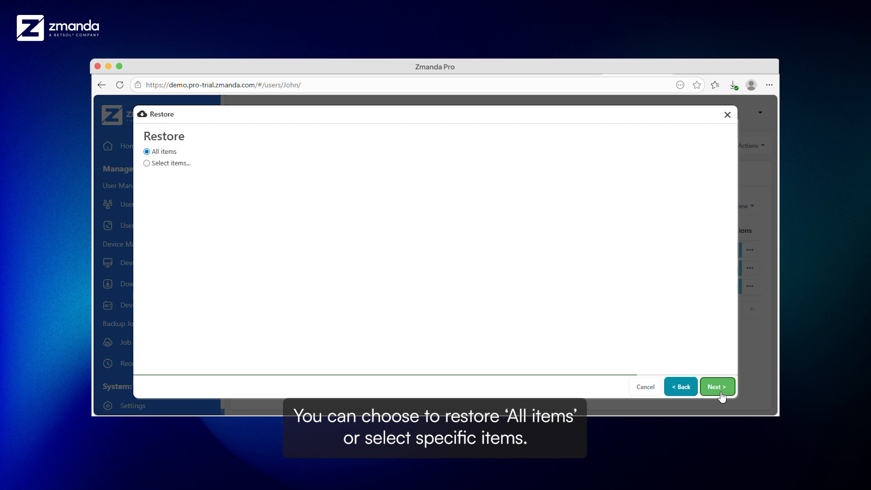
{"action": "left_click", "coordinate": [721, 392]}
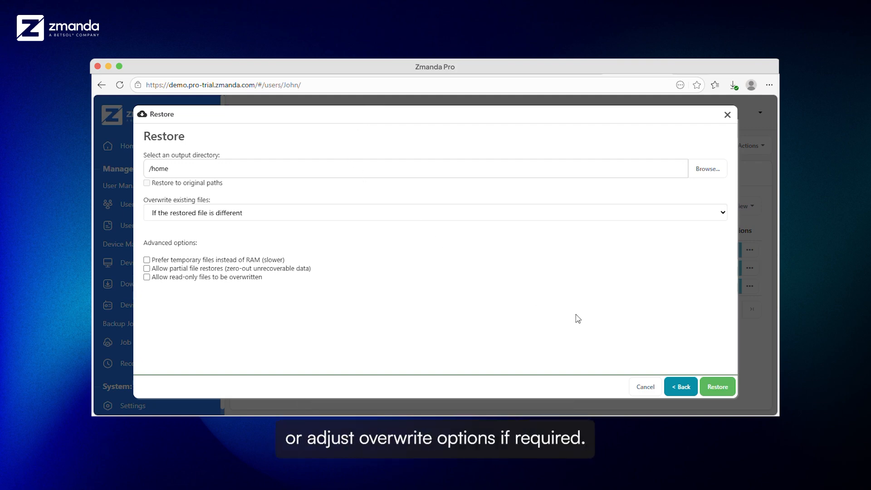
{"action": "left_click", "coordinate": [711, 387]}
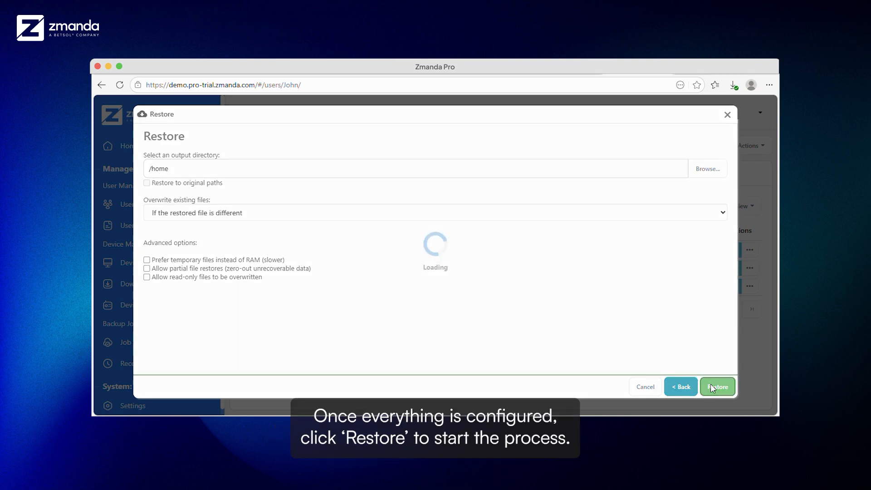